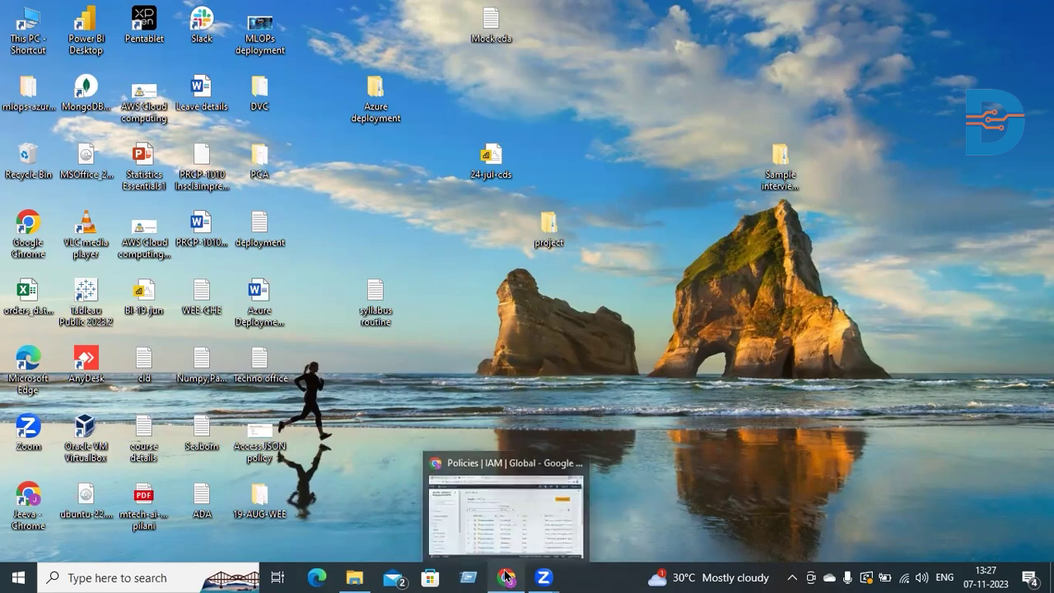
# Step: Switch to the AWS console in Chrome, search the services for iam, and open the IAM dashboard
pyautogui.click(504, 502)
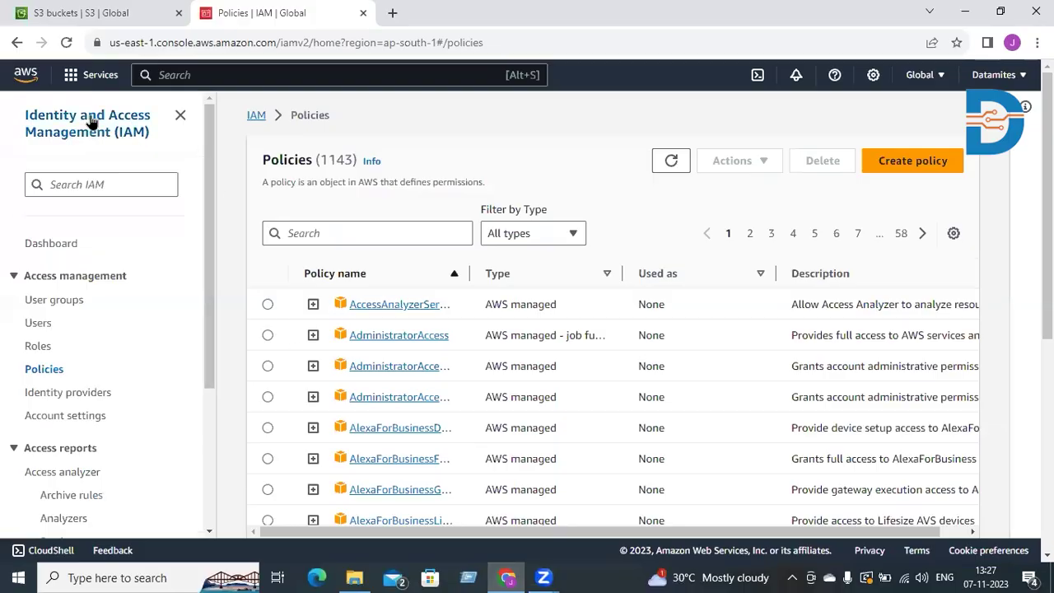
pyautogui.click(31, 81)
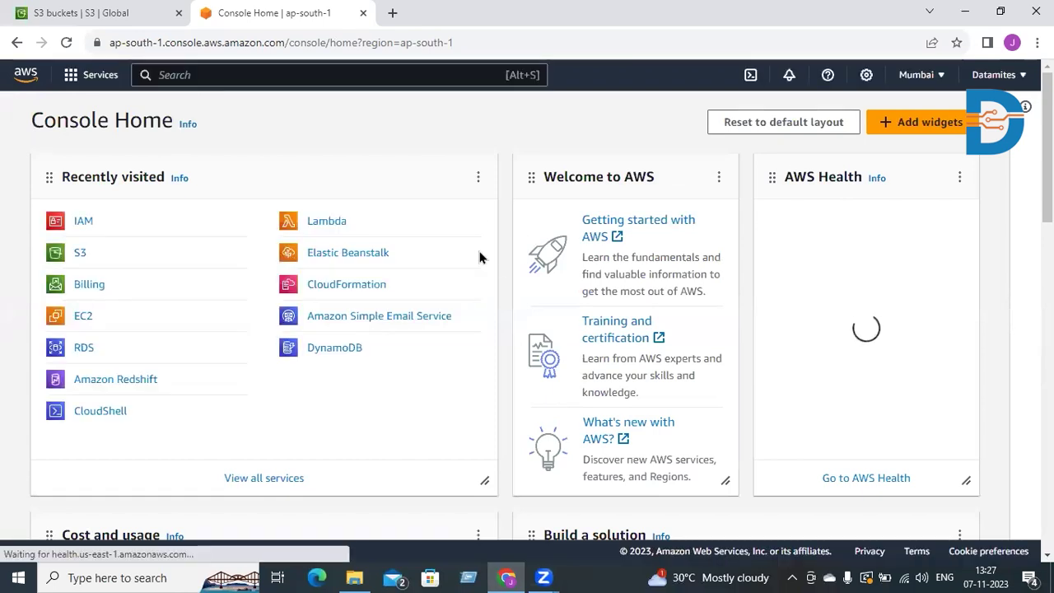
pyautogui.click(286, 75)
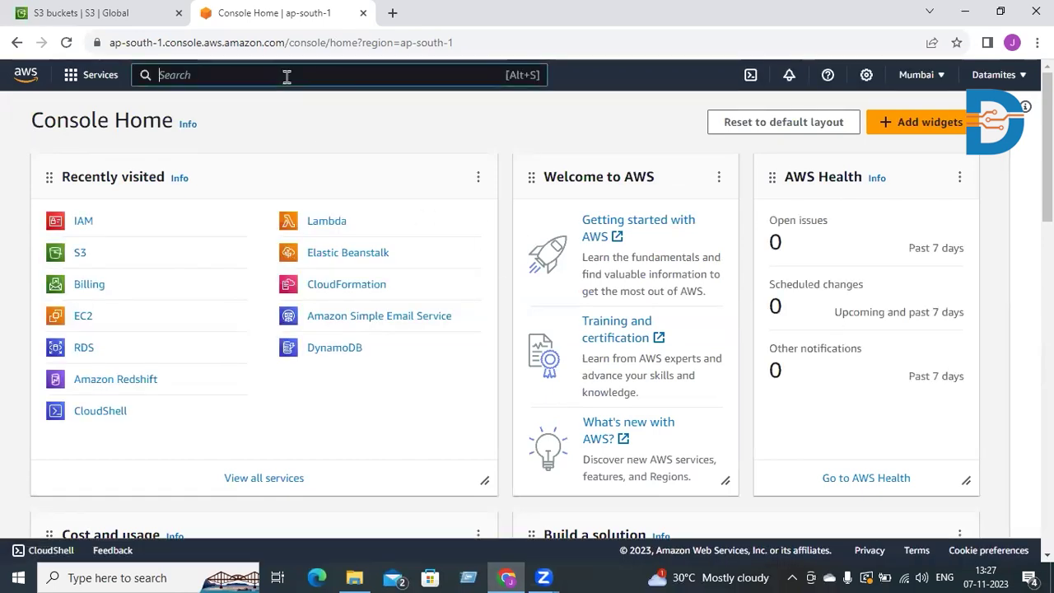
pyautogui.write('iam')
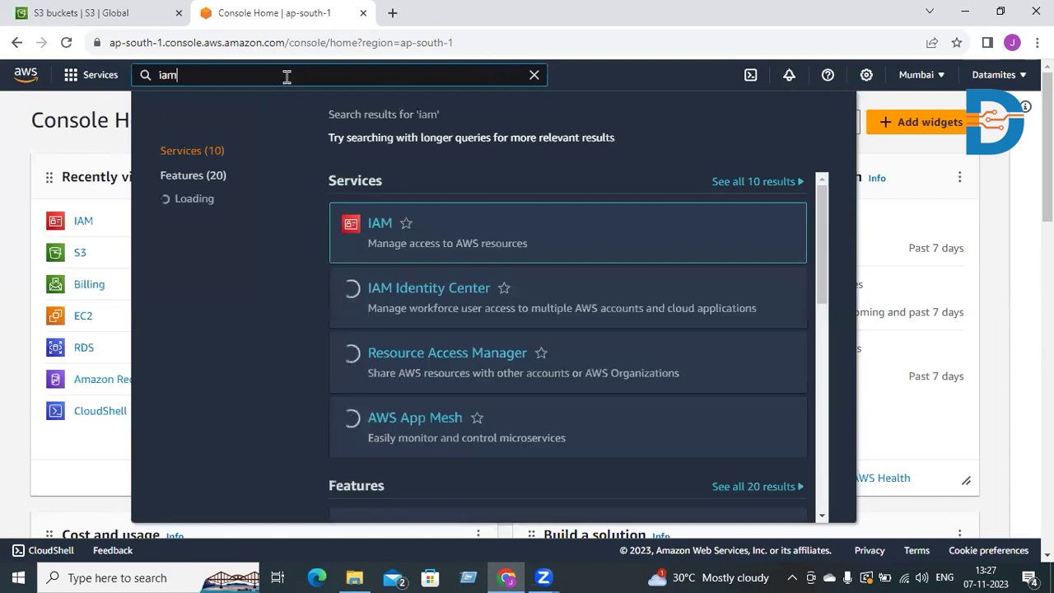
pyautogui.click(380, 226)
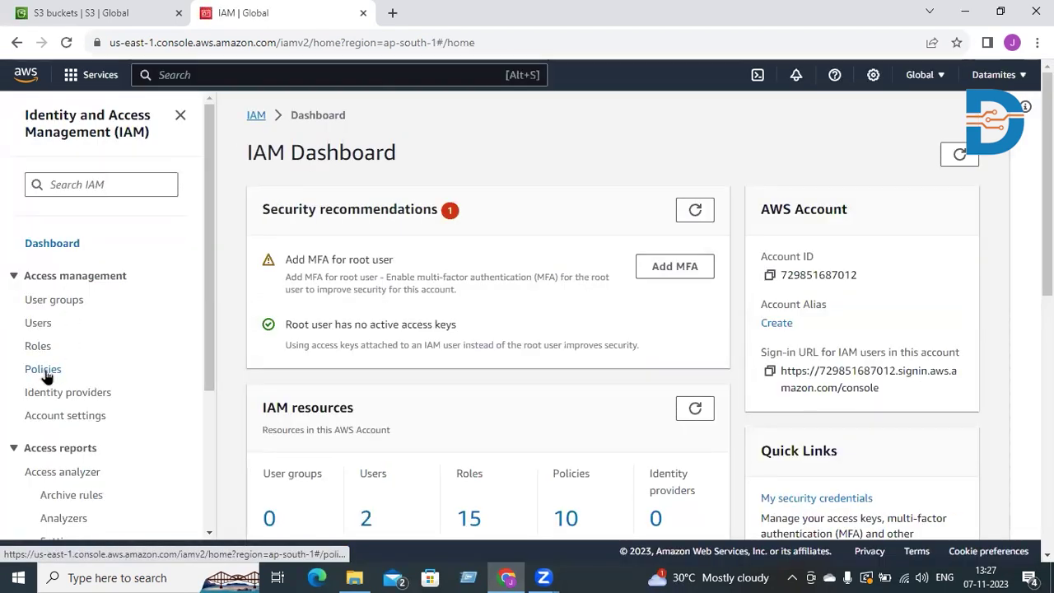
# Step: Start creating a new IAM policy and switch its policy editor to JSON
pyautogui.click(43, 369)
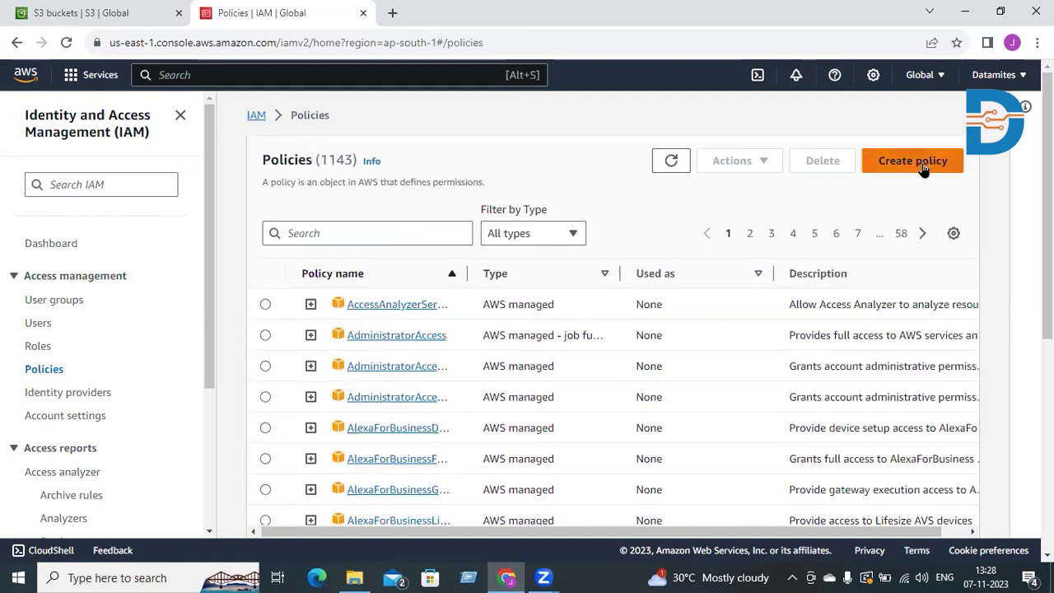
pyautogui.click(913, 161)
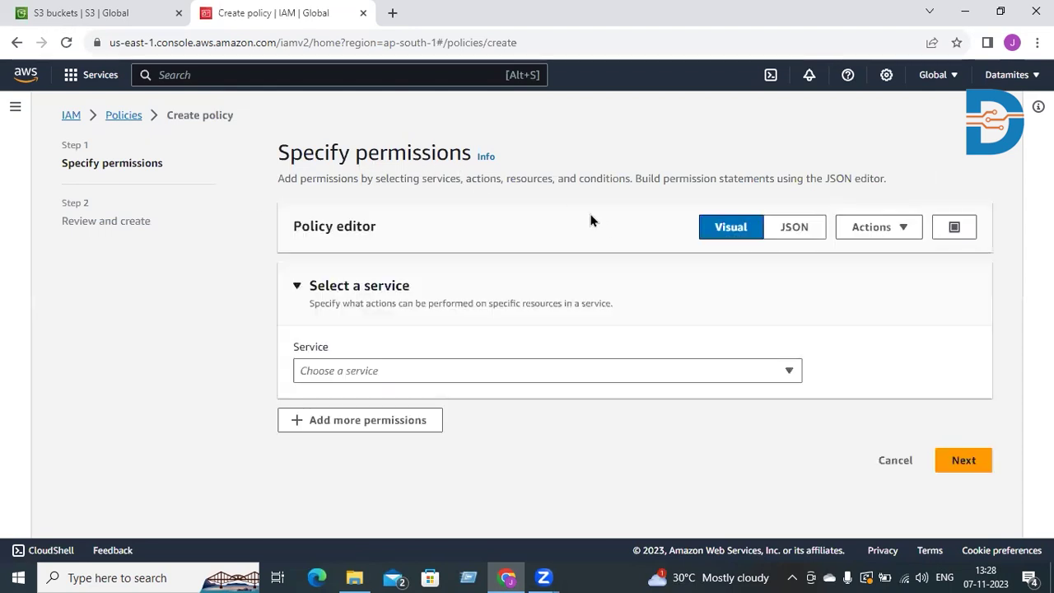
pyautogui.click(793, 232)
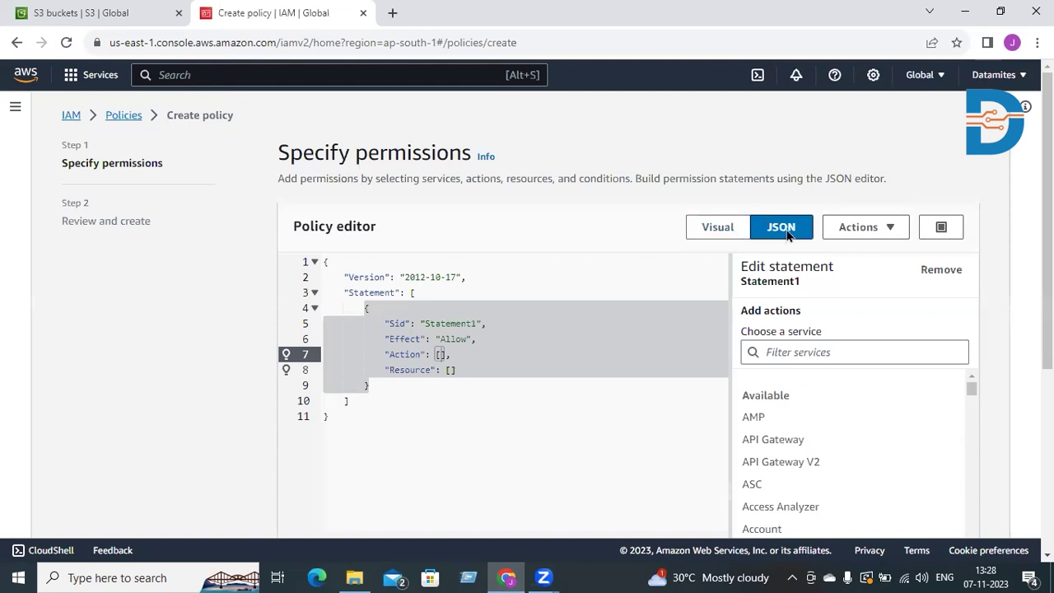
# Step: Replace the statement's Sid value in the policy JSON with s3-full-access
pyautogui.scroll(-1, 560, 274)
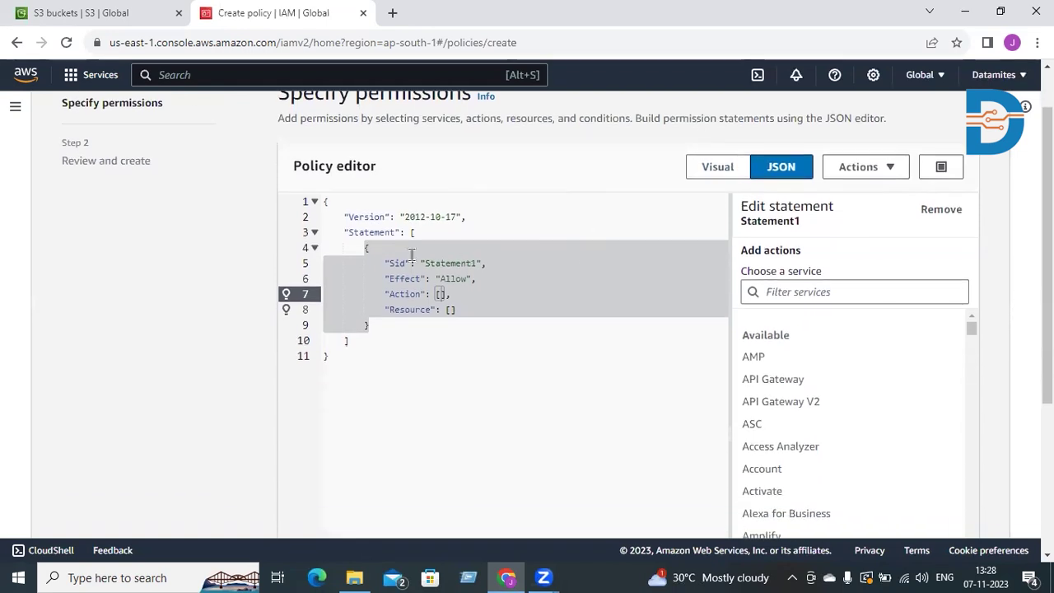
pyautogui.moveTo(404, 216); pyautogui.dragTo(455, 218)
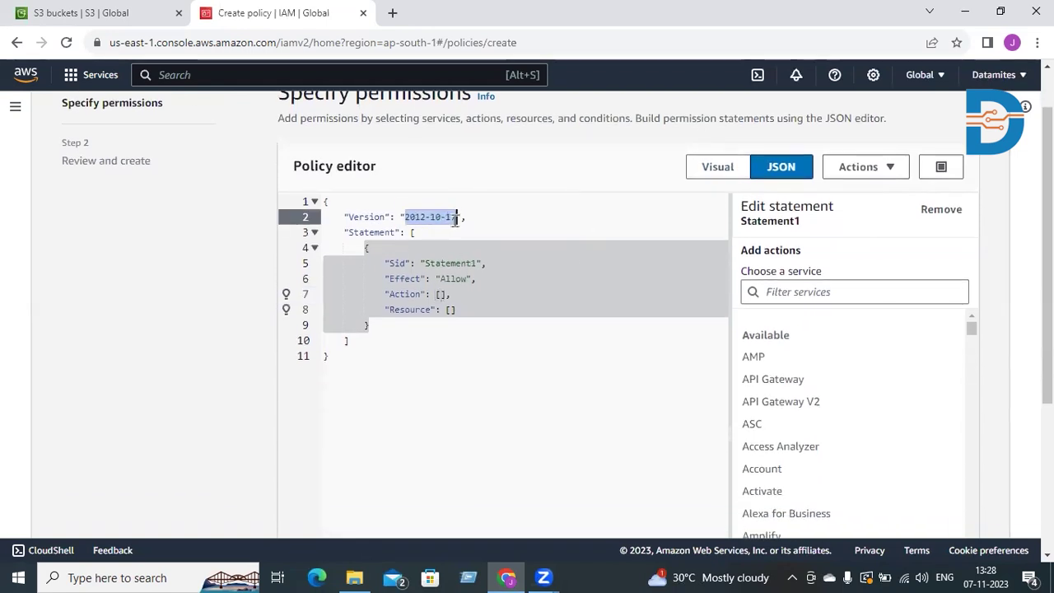
pyautogui.click(496, 211)
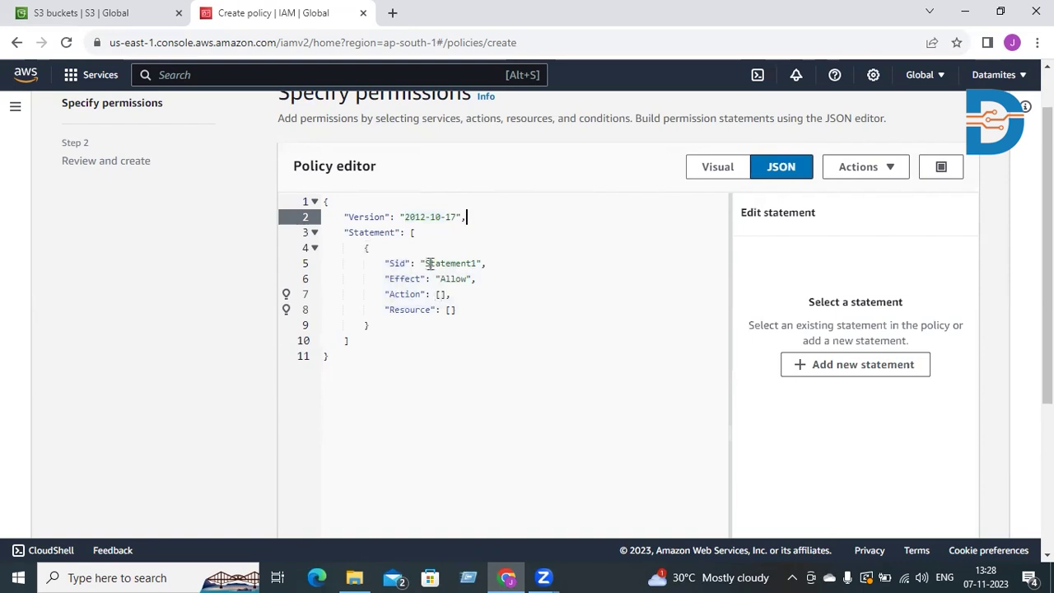
pyautogui.moveTo(426, 262); pyautogui.dragTo(476, 263)
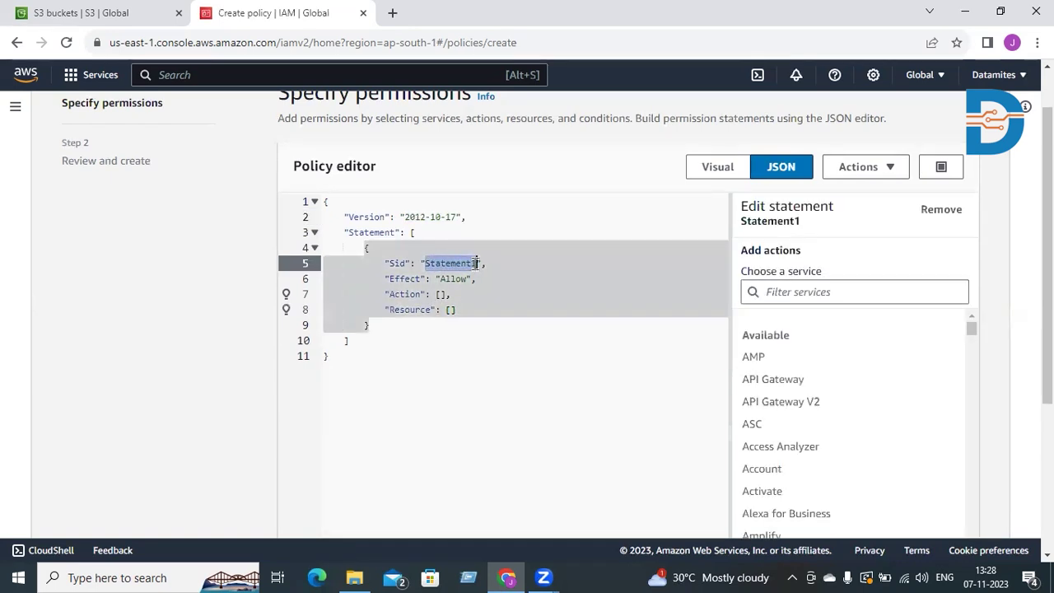
pyautogui.press('BackSpace')
pyautogui.write('s3')
pyautogui.write('-')
pyautogui.write('full-')
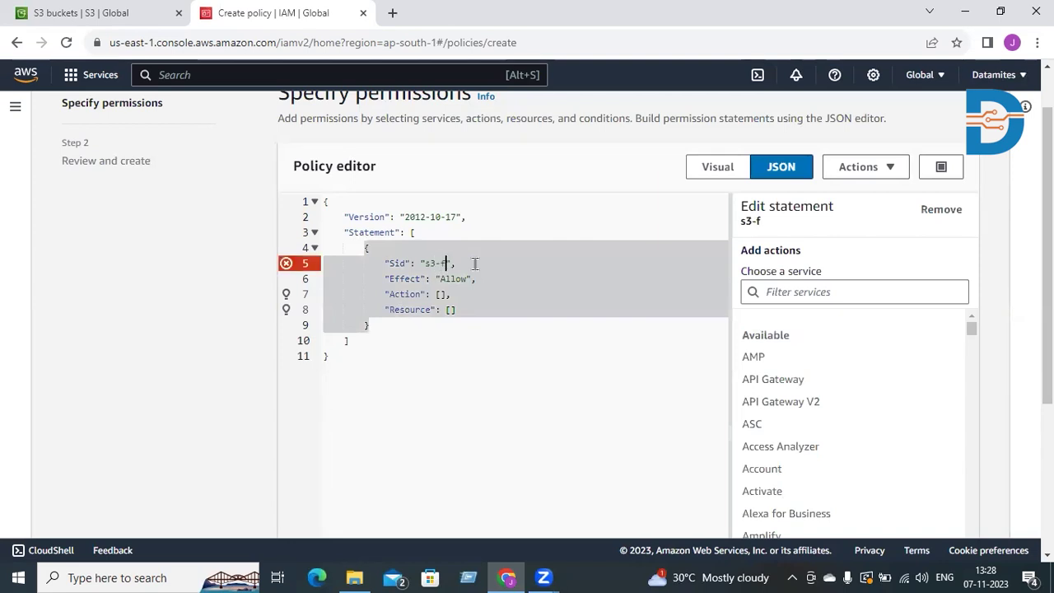
pyautogui.write('access')
# Step: Set the statement's Action array to "s3:*" to cover all S3 actions
pyautogui.click(440, 294)
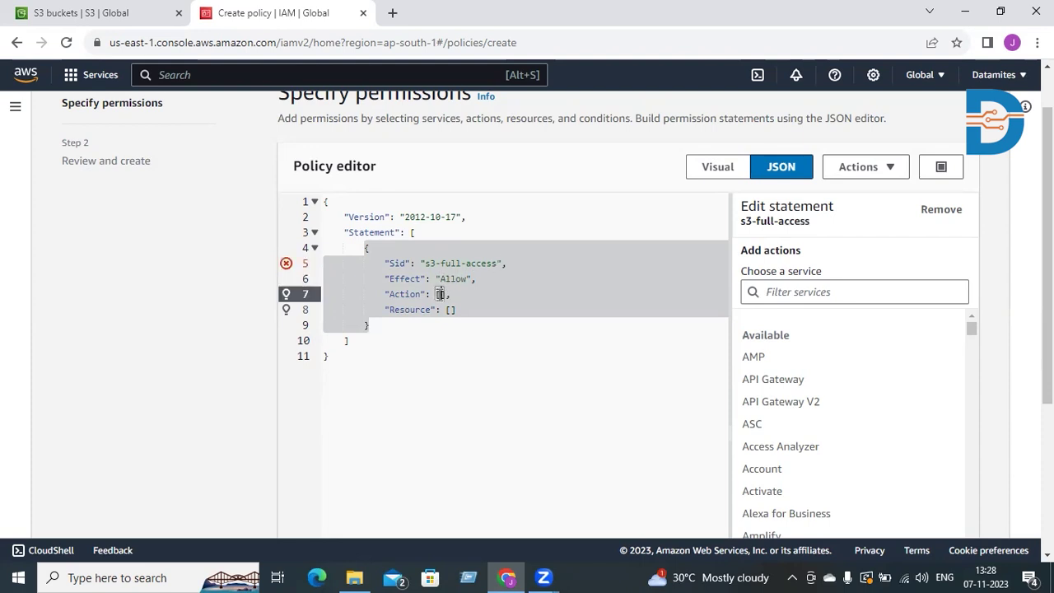
pyautogui.write('"s3')
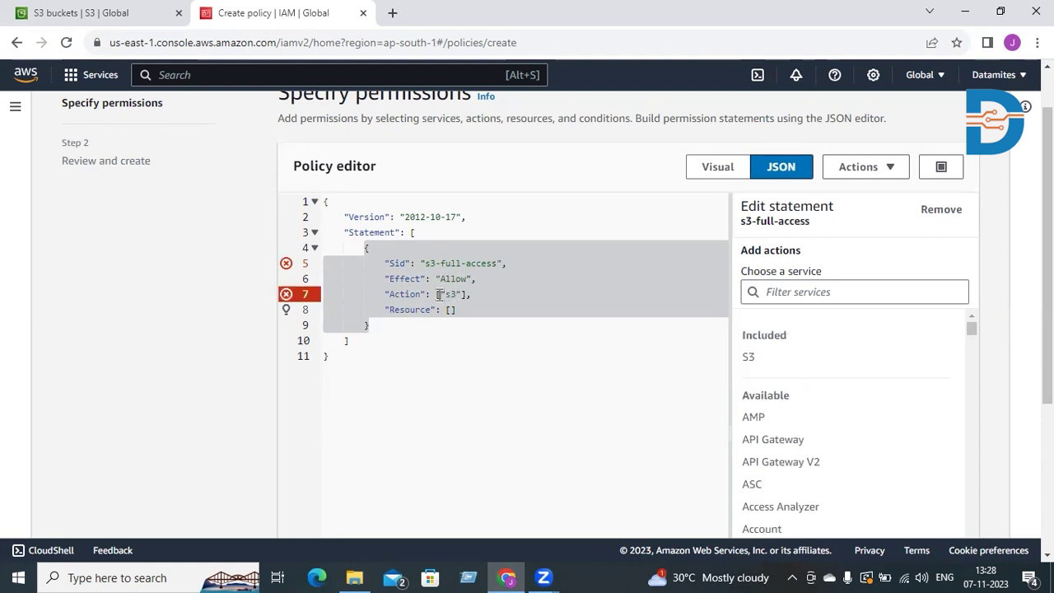
pyautogui.write(':*')
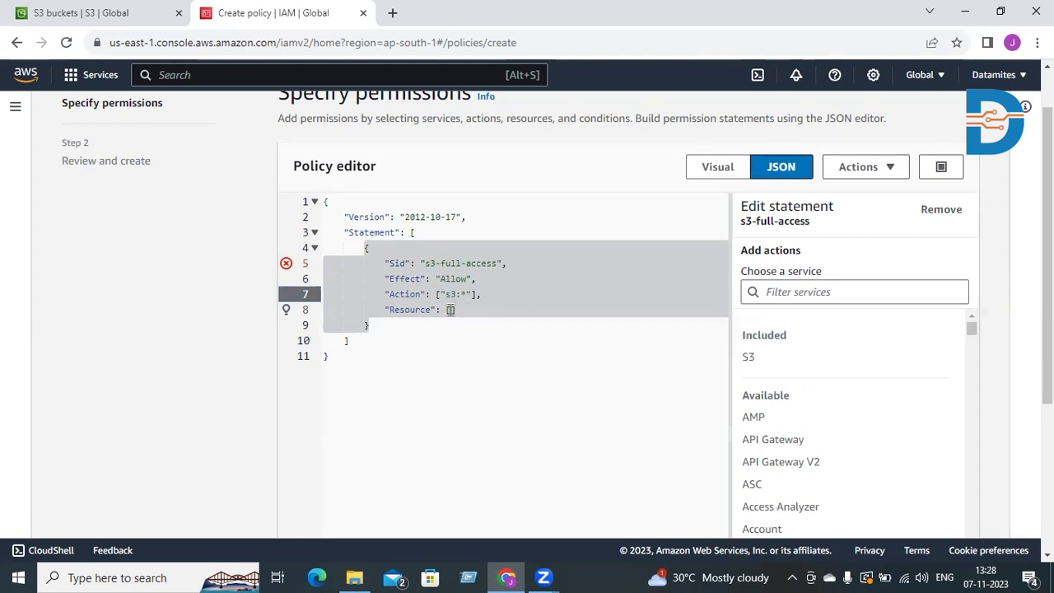
# Step: Copy the ARN of the demobucket-datamites bucket from its S3 properties and enter it as a quoted entry in the policy's Resource array
pyautogui.click(451, 309)
pyautogui.press('Return')
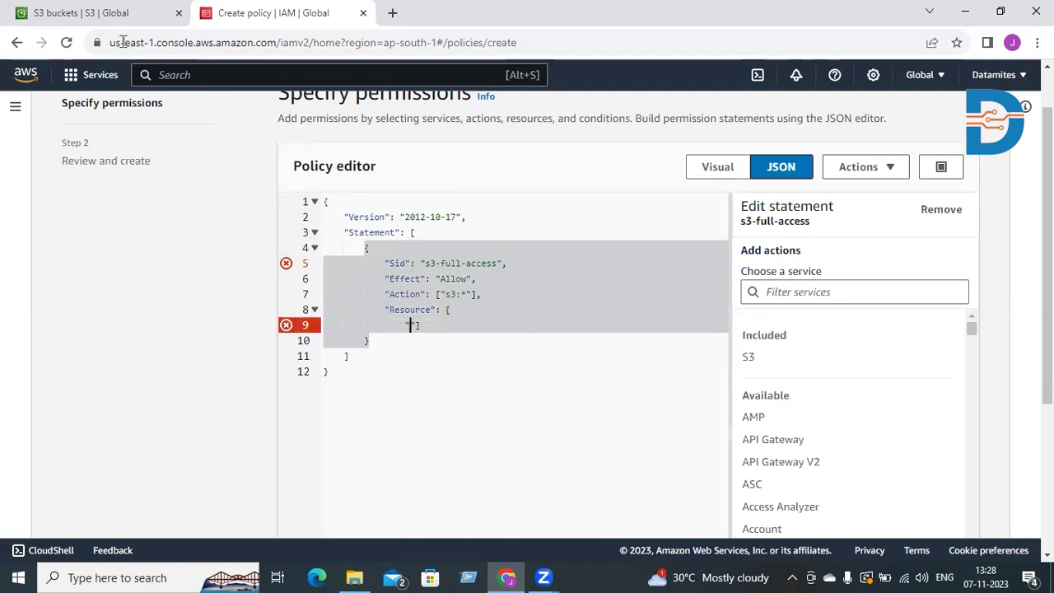
pyautogui.click(114, 17)
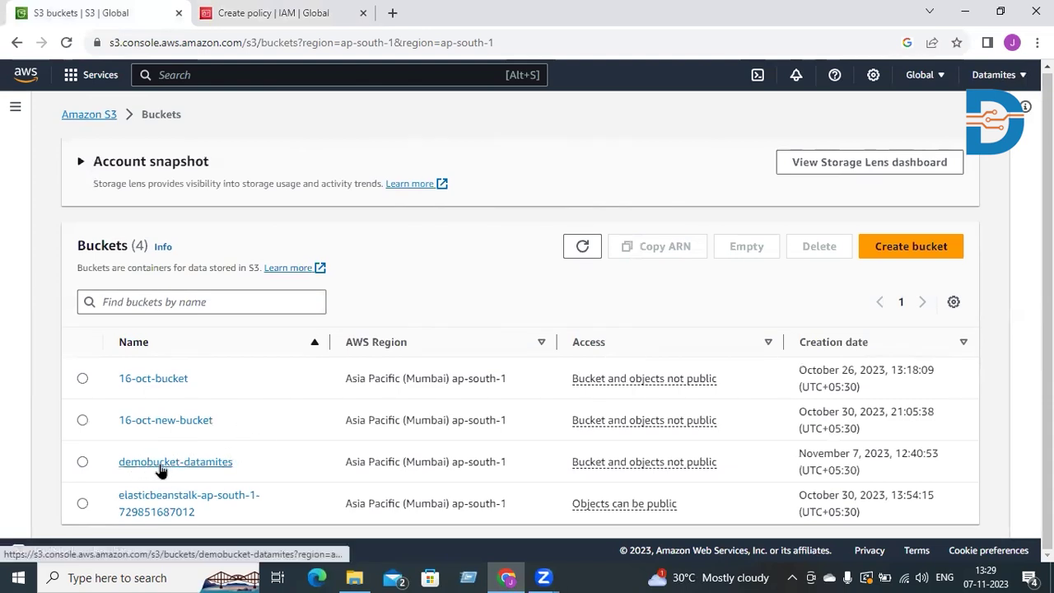
pyautogui.click(205, 465)
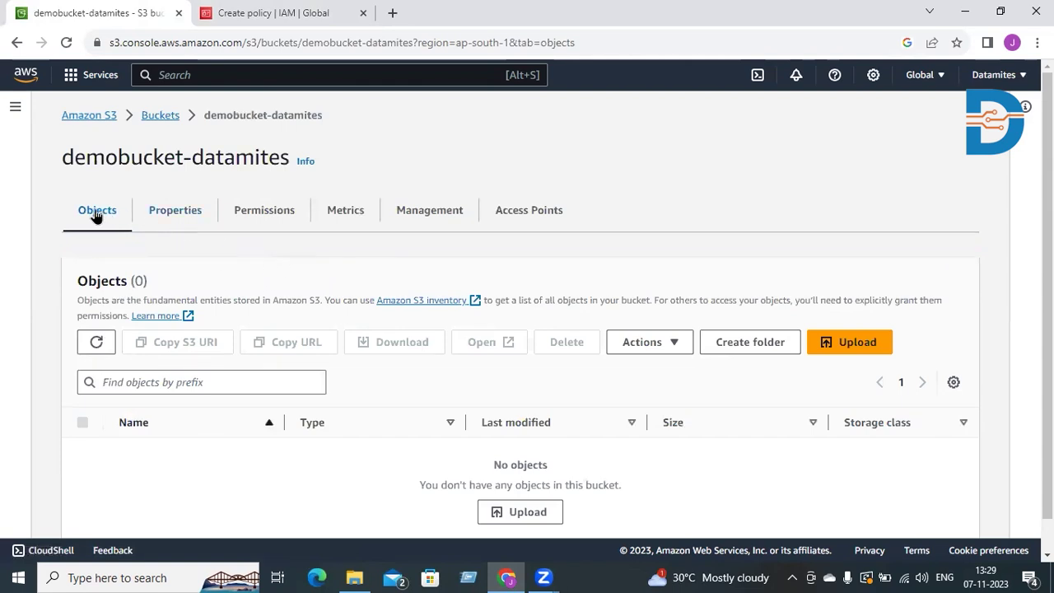
pyautogui.click(183, 217)
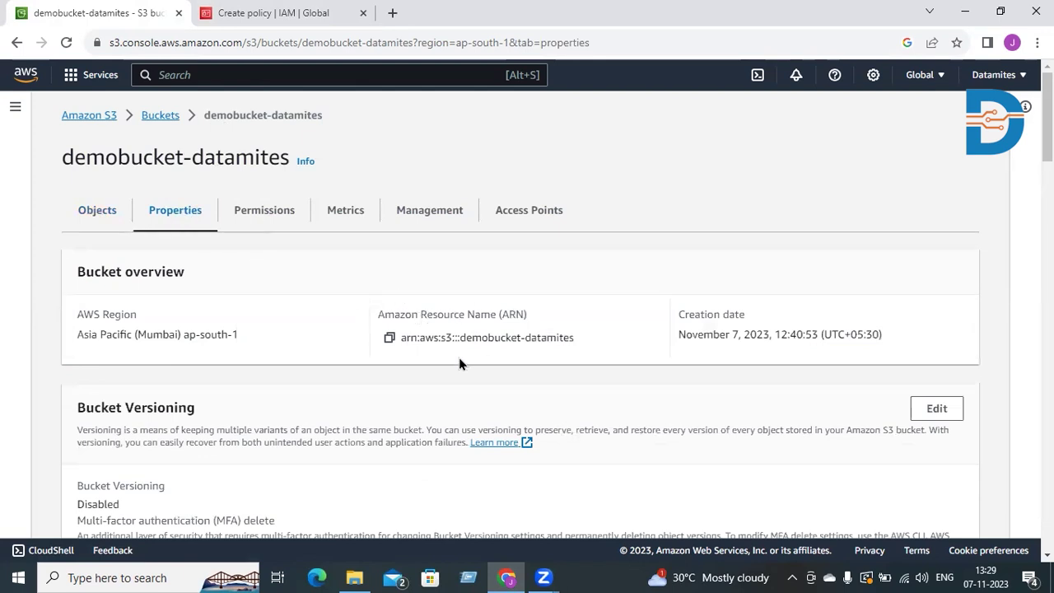
pyautogui.click(390, 339)
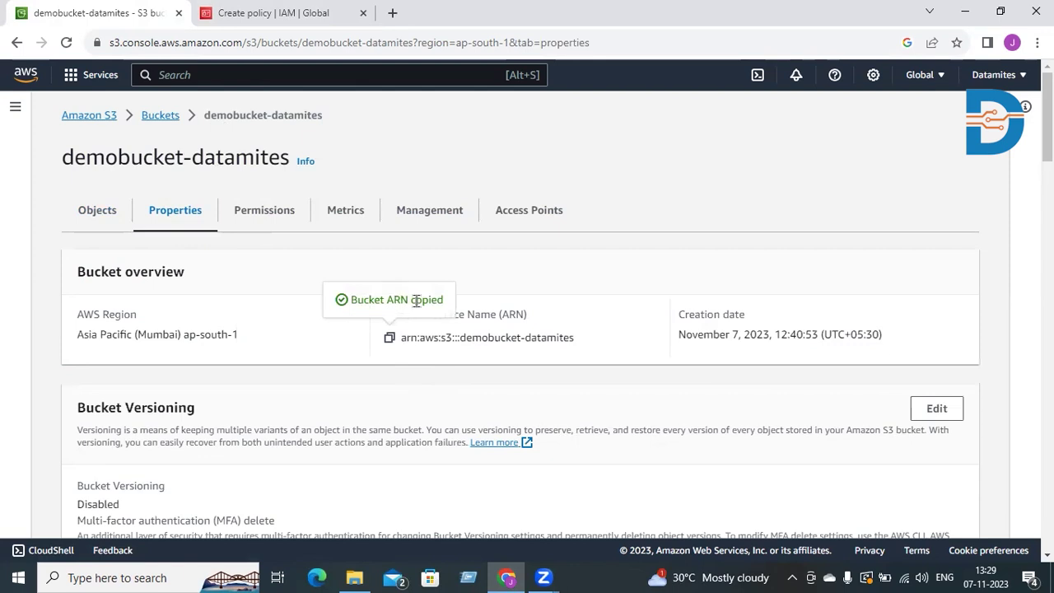
pyautogui.click(317, 15)
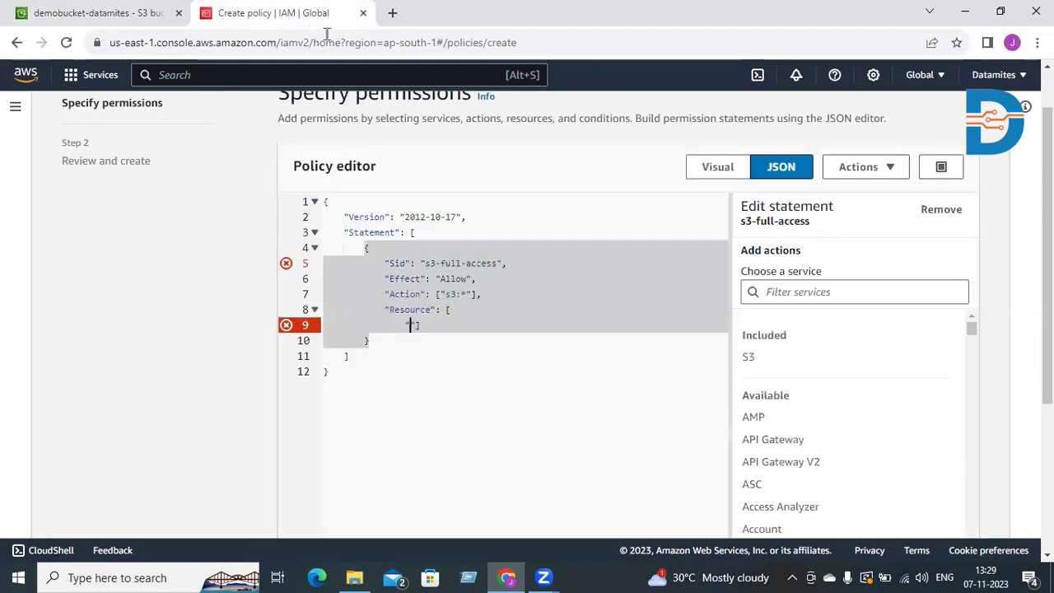
pyautogui.click(410, 324)
pyautogui.hotkey('ctrl', 'v')
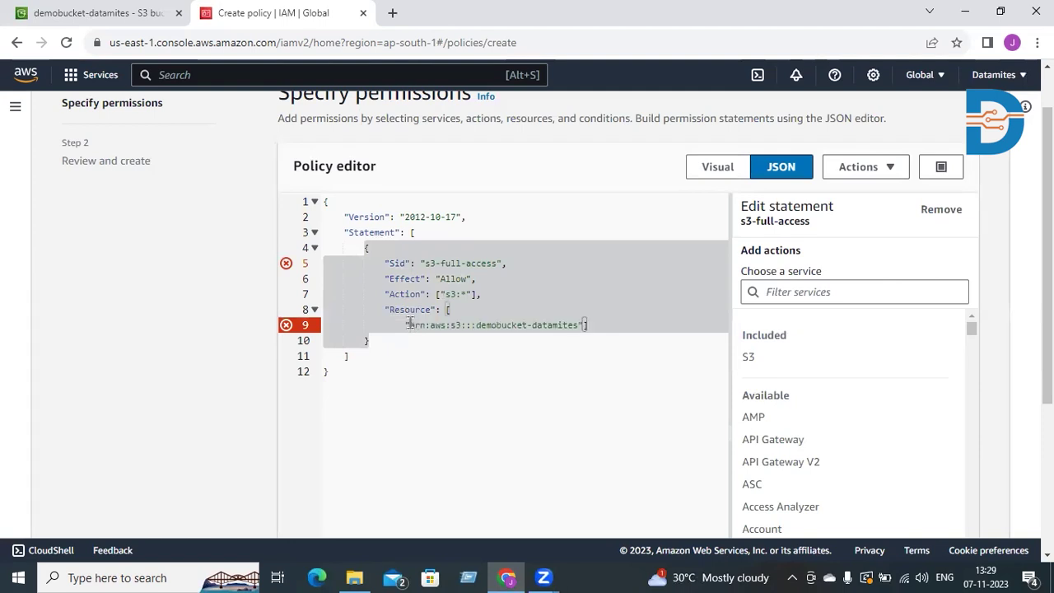
# Step: Add a second Resource entry, "arn:aws:s3:::demobucket-datamites/*", on a new line to cover the objects in the bucket
pyautogui.write(',')
pyautogui.press('Return')
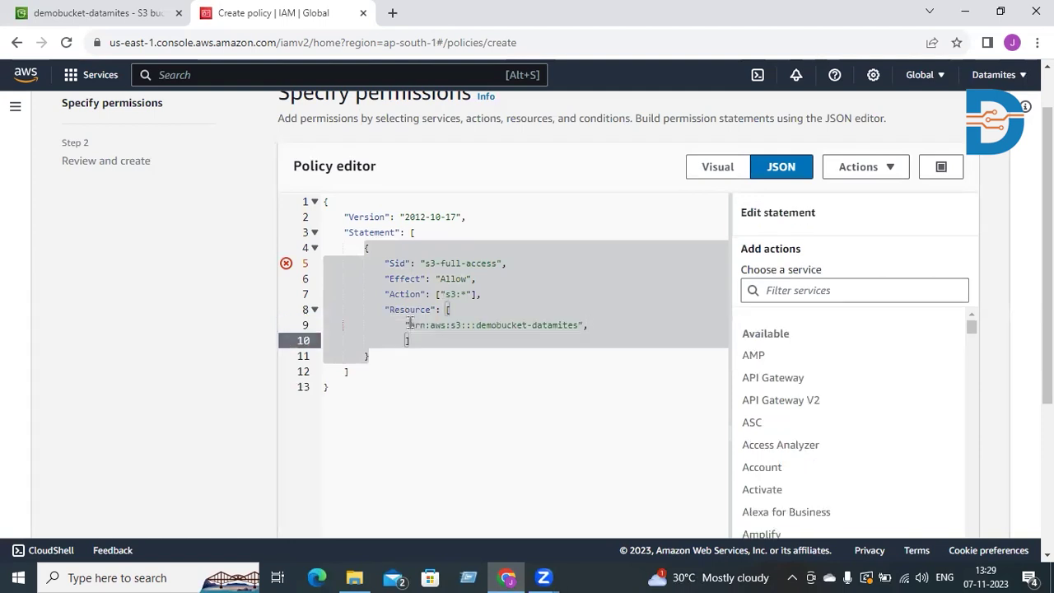
pyautogui.write('"')
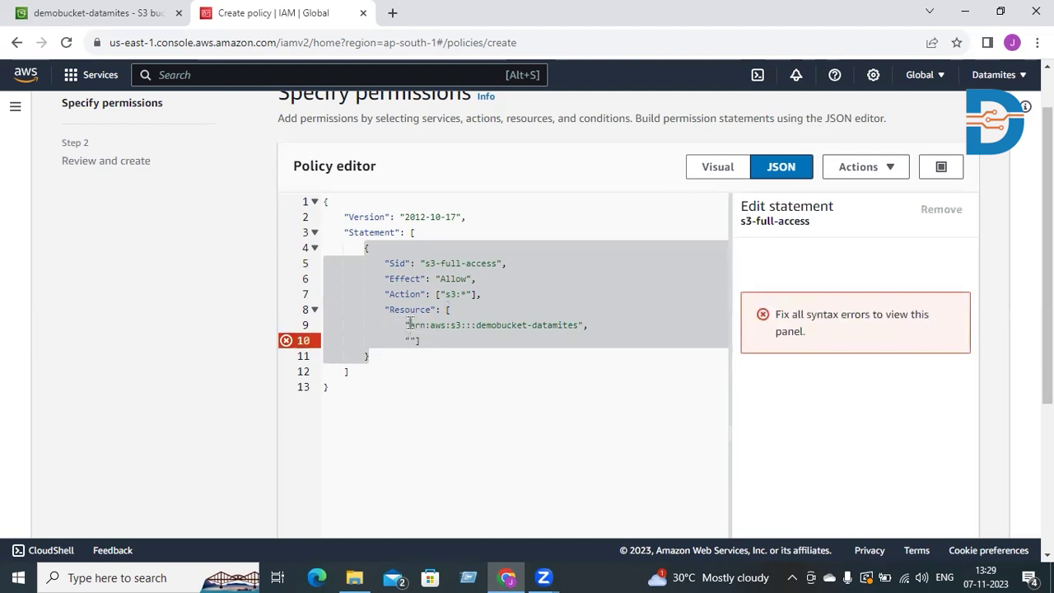
pyautogui.hotkey('ctrl', 'v')
pyautogui.write('/*')
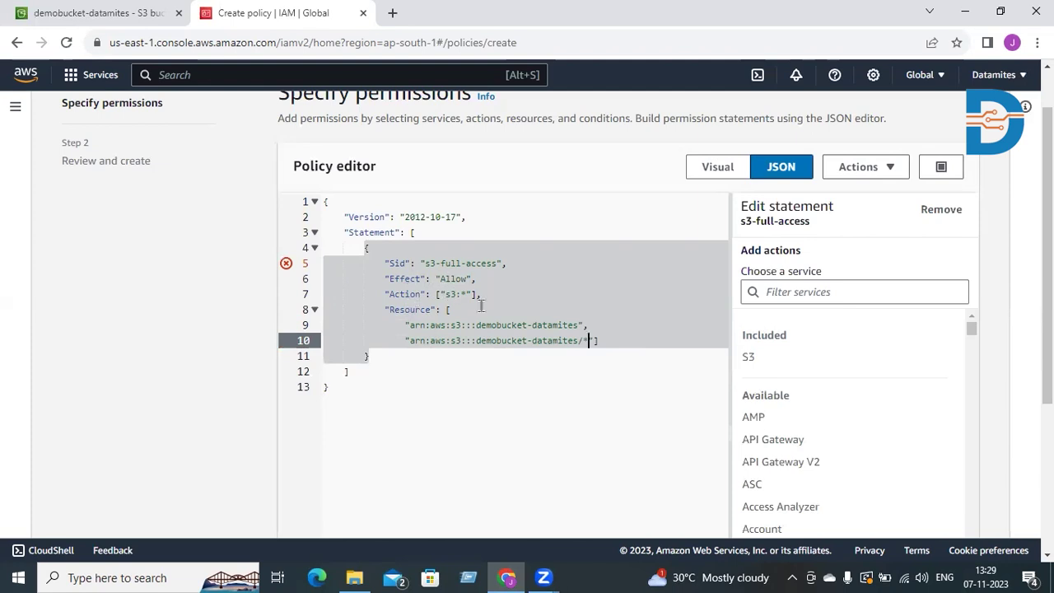
# Step: Look over the policy JSON and try to proceed to the review stage
pyautogui.click(619, 353)
pyautogui.scroll(-1, 620, 349)
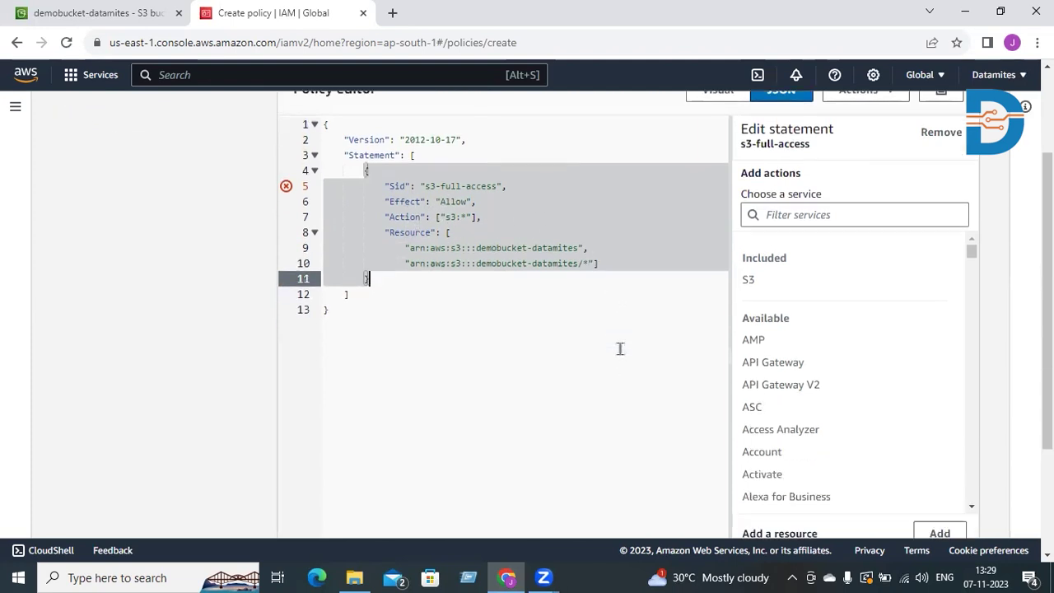
pyautogui.scroll(1, 619, 348)
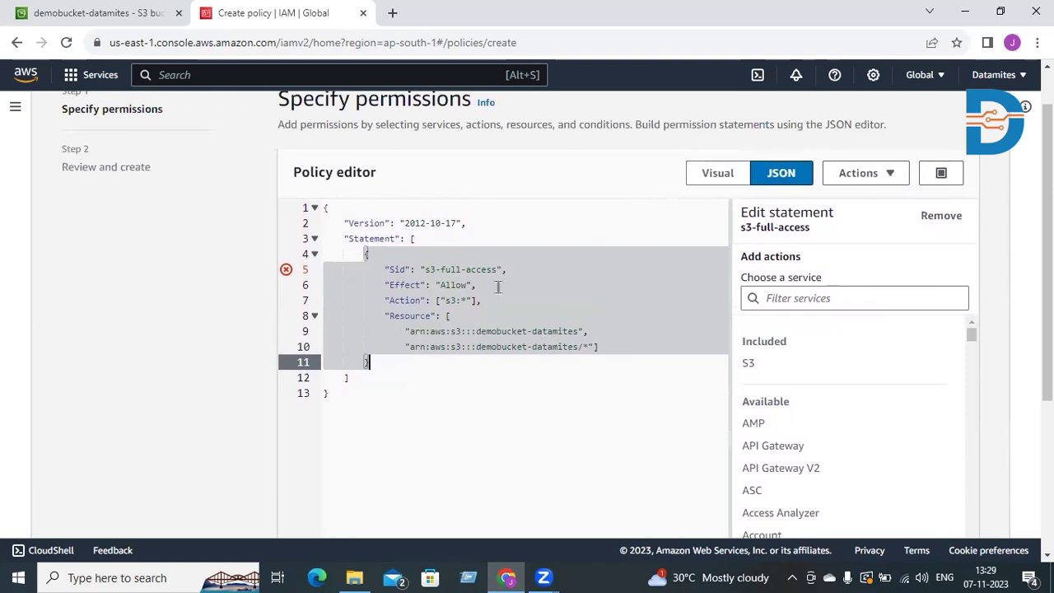
pyautogui.scroll(-3, 497, 286)
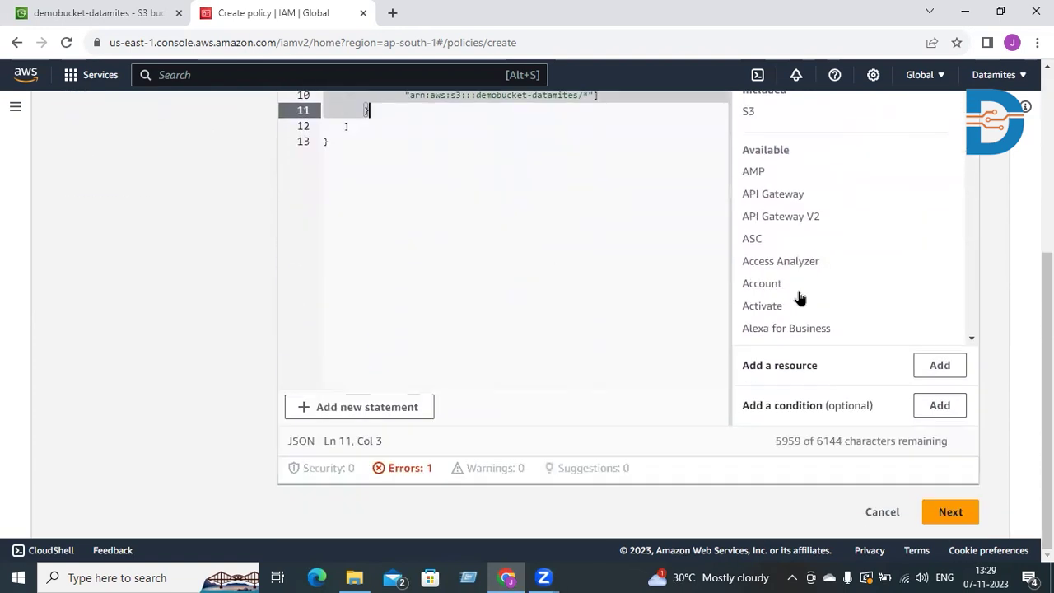
pyautogui.scroll(2, 717, 349)
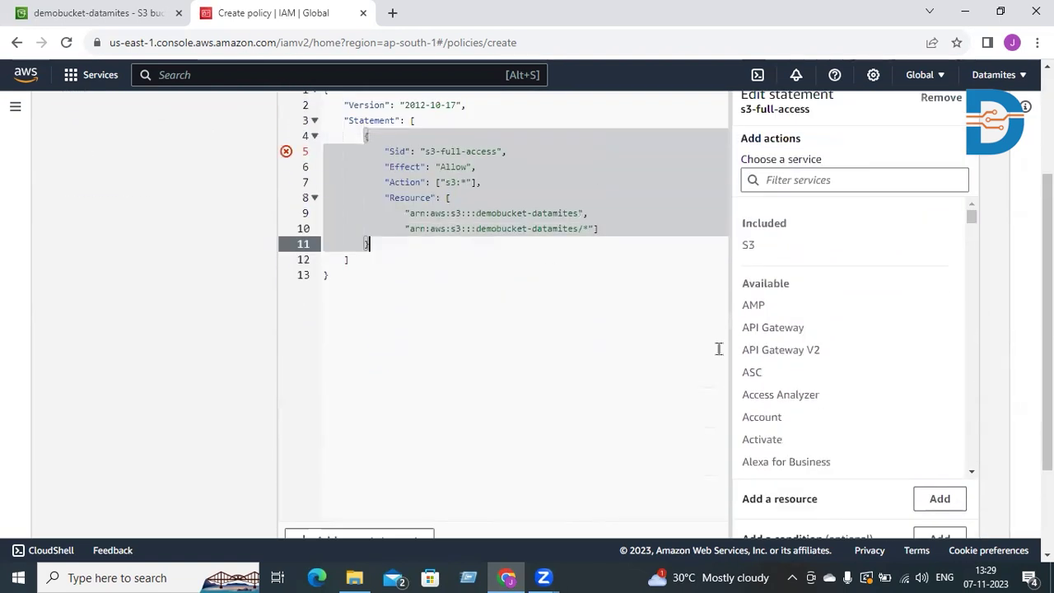
pyautogui.scroll(-2, 719, 348)
pyautogui.click(947, 512)
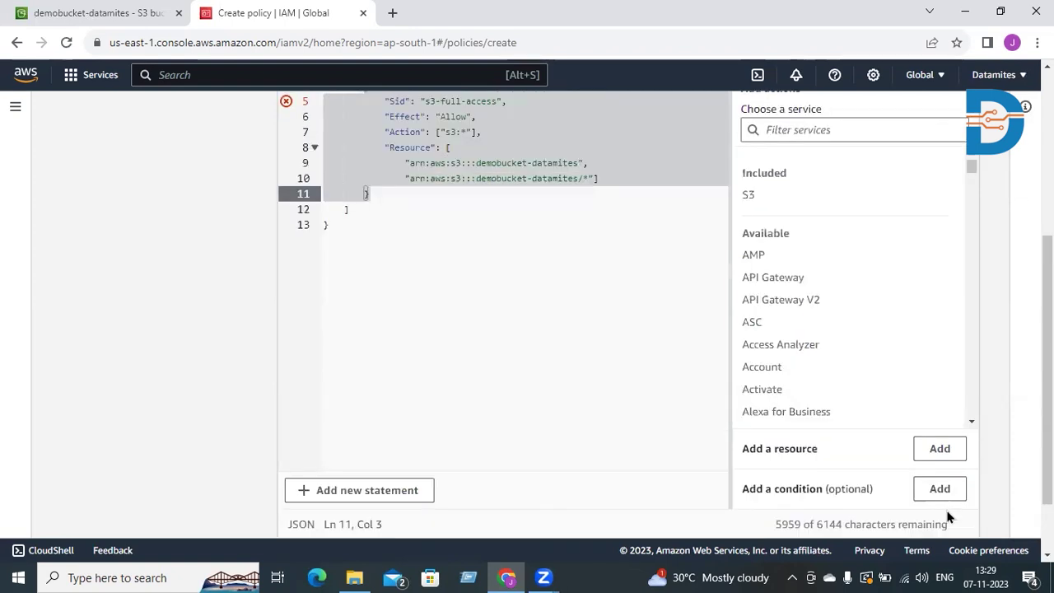
# Step: Remove both hyphens from the Sid so it reads s3fullaccess, and proceed to the review stage
pyautogui.scroll(2, 520, 182)
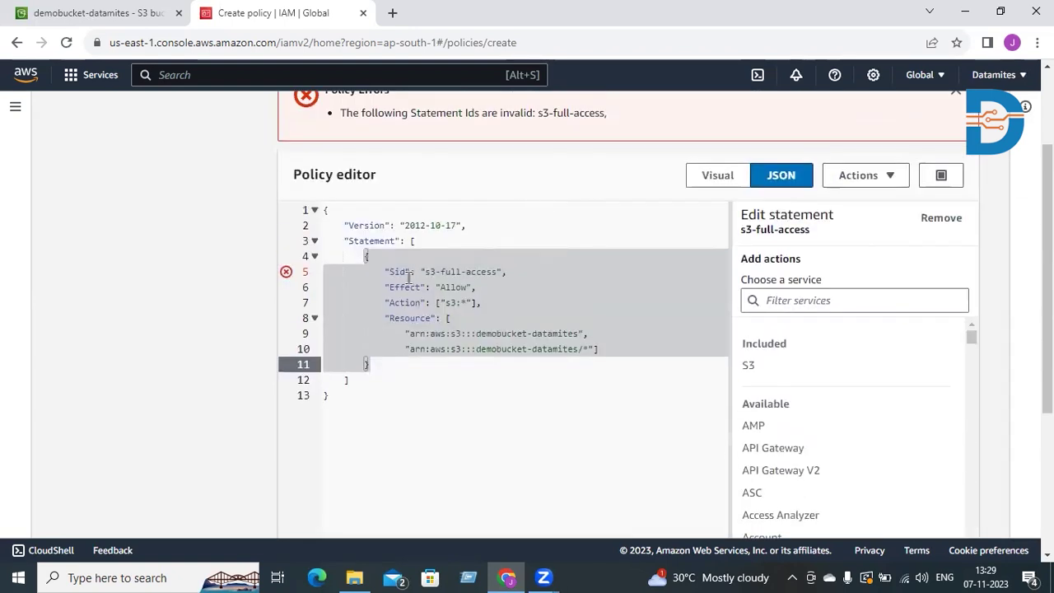
pyautogui.click(466, 272)
pyautogui.press('BackSpace')
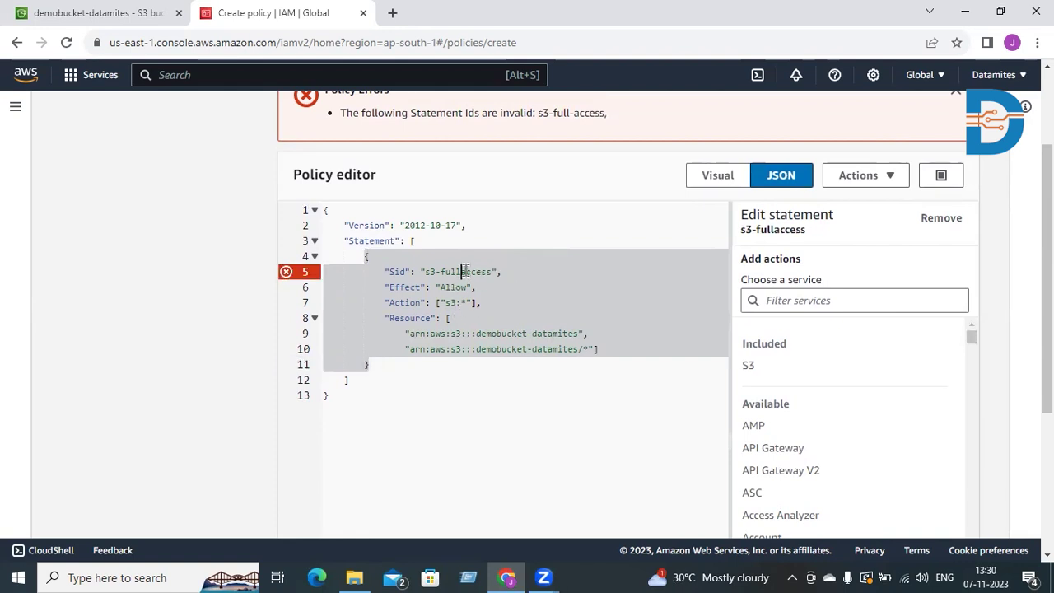
pyautogui.press('BackSpace')
pyautogui.scroll(-3, 575, 403)
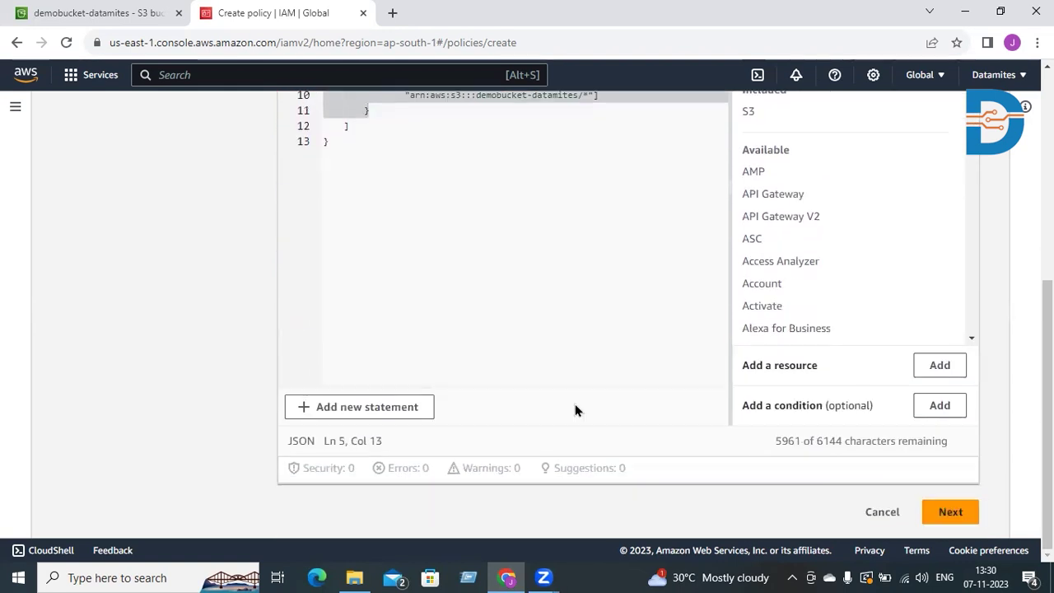
pyautogui.click(949, 511)
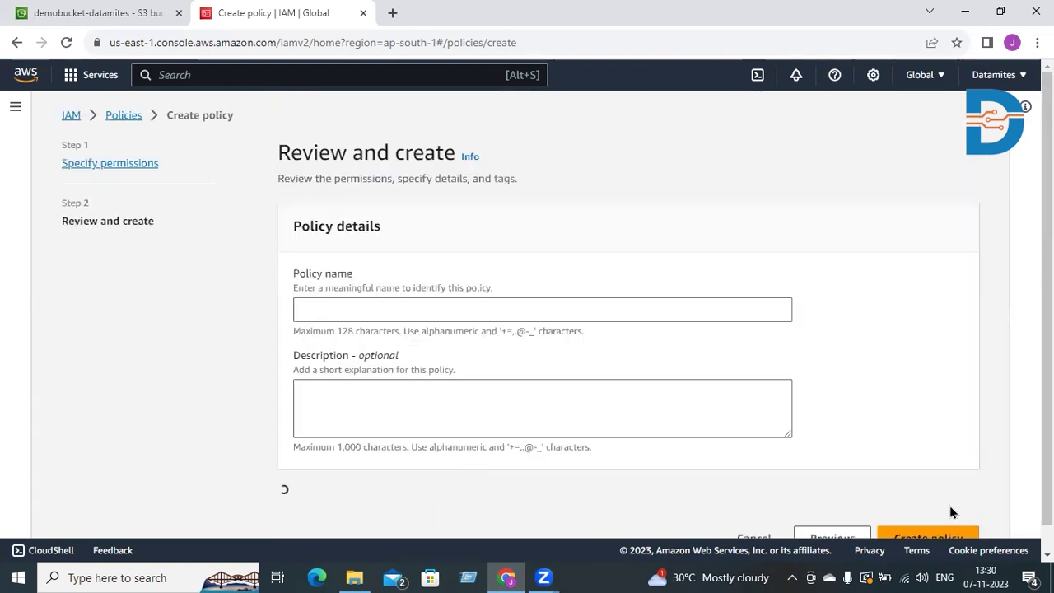
# Step: Name the policy s3-full-access-policy in the policy details and leave the description empty
pyautogui.scroll(-3, 357, 305)
pyautogui.scroll(3, 390, 263)
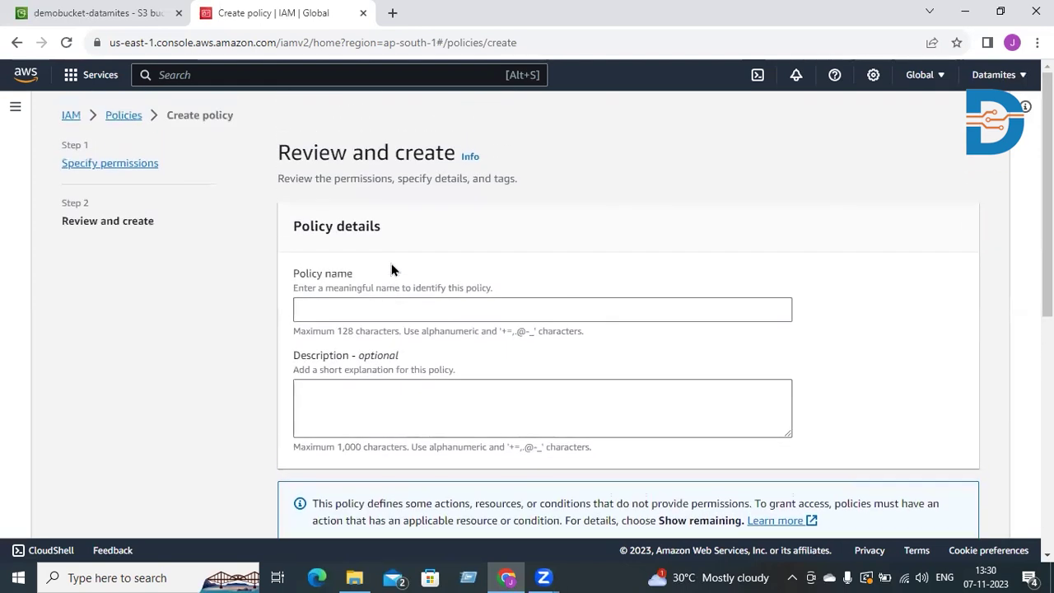
pyautogui.click(344, 303)
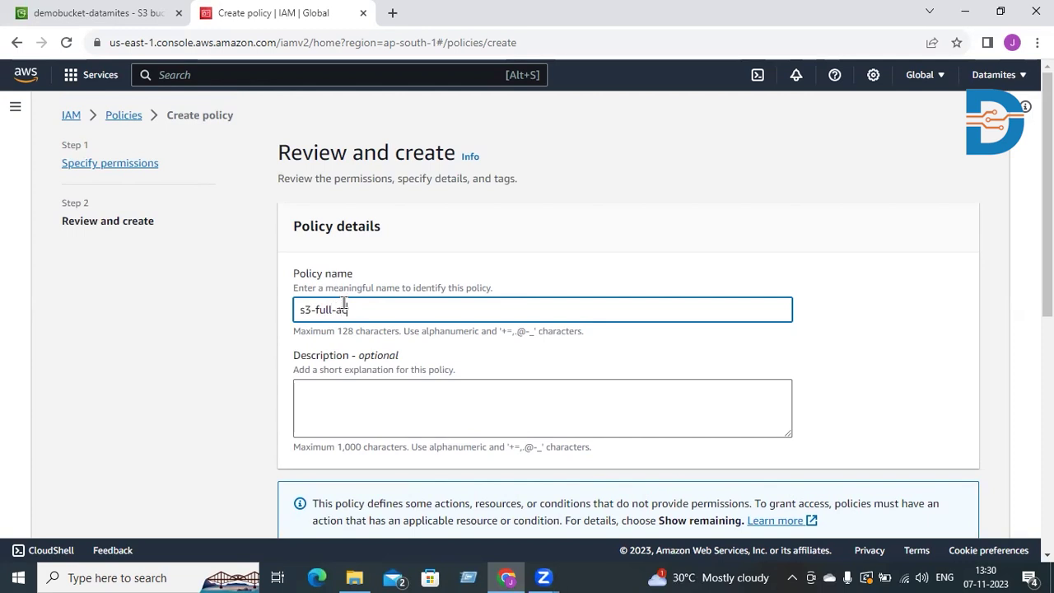
pyautogui.write('s3-full-access-policy')
pyautogui.click(532, 409)
# Step: Examine the S3 access levels granted in the policy's permissions summary, one by one
pyautogui.scroll(-1, 532, 410)
pyautogui.scroll(-1, 532, 410)
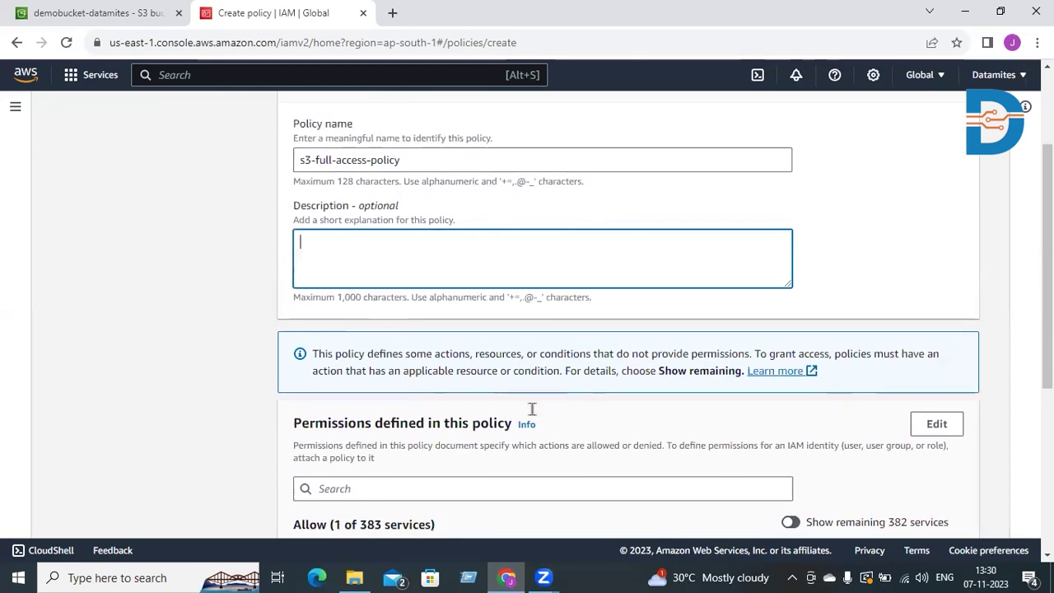
pyautogui.scroll(-3, 584, 371)
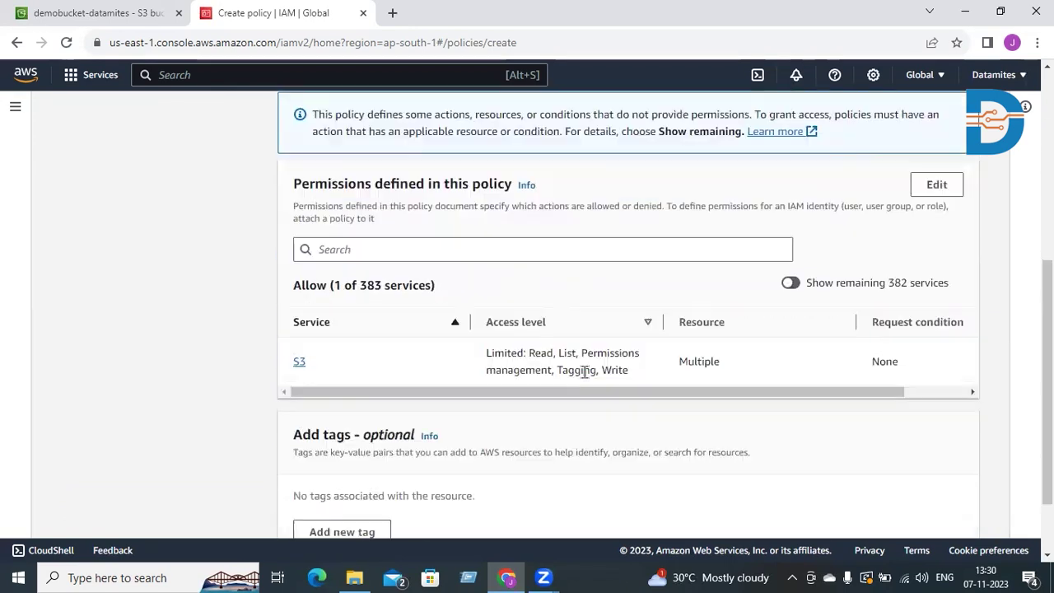
pyautogui.doubleClick(530, 334)
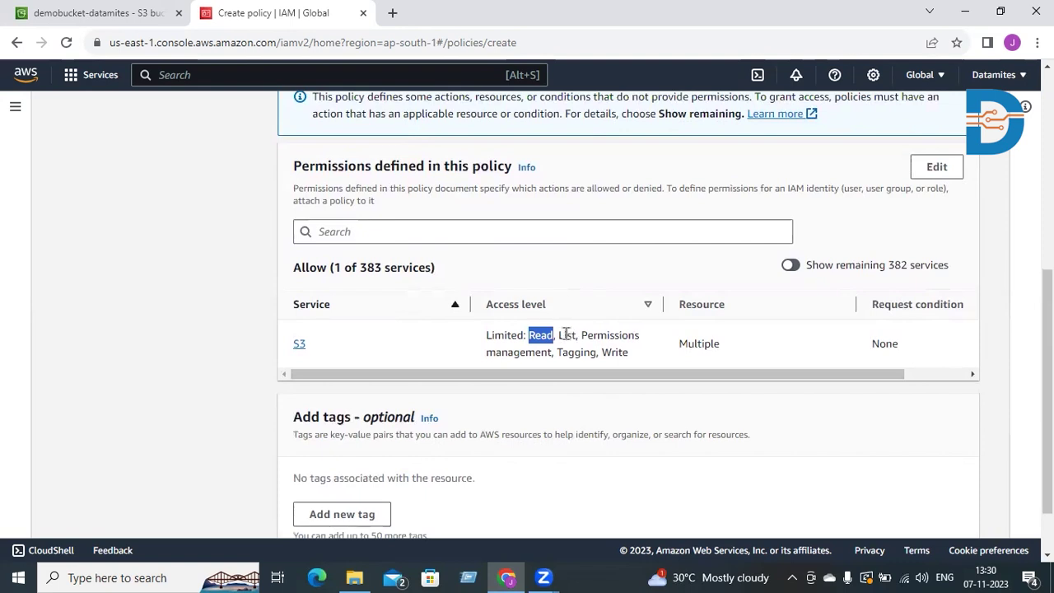
pyautogui.doubleClick(566, 334)
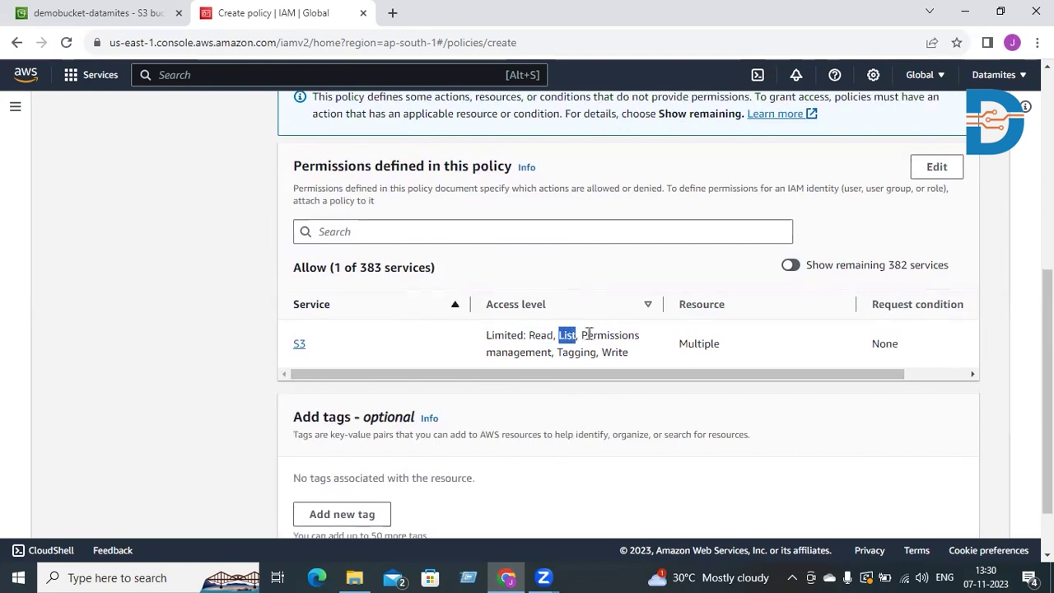
pyautogui.moveTo(581, 334); pyautogui.dragTo(553, 354)
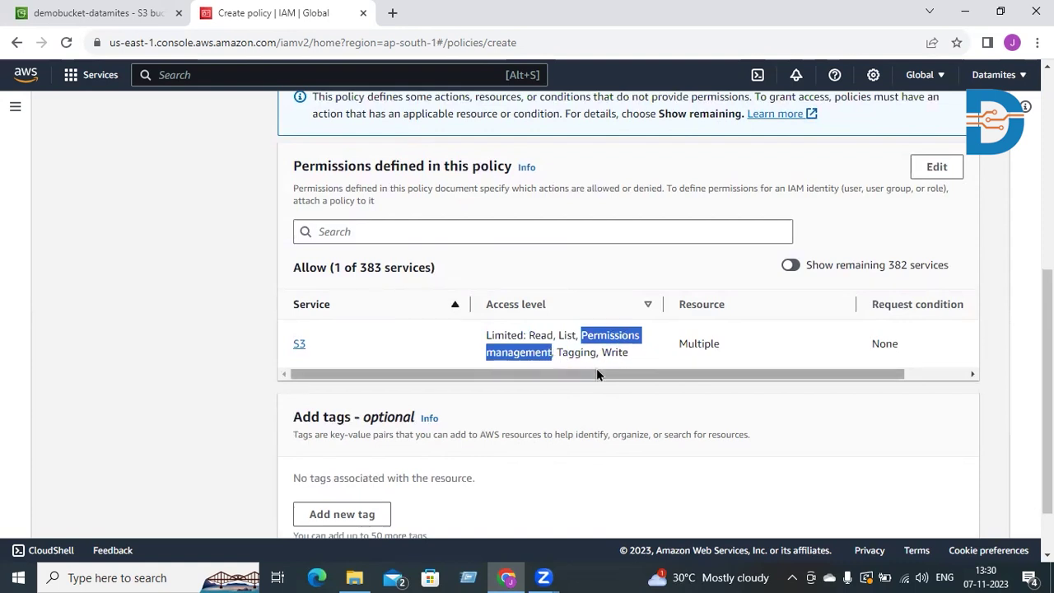
pyautogui.moveTo(557, 352); pyautogui.dragTo(598, 352)
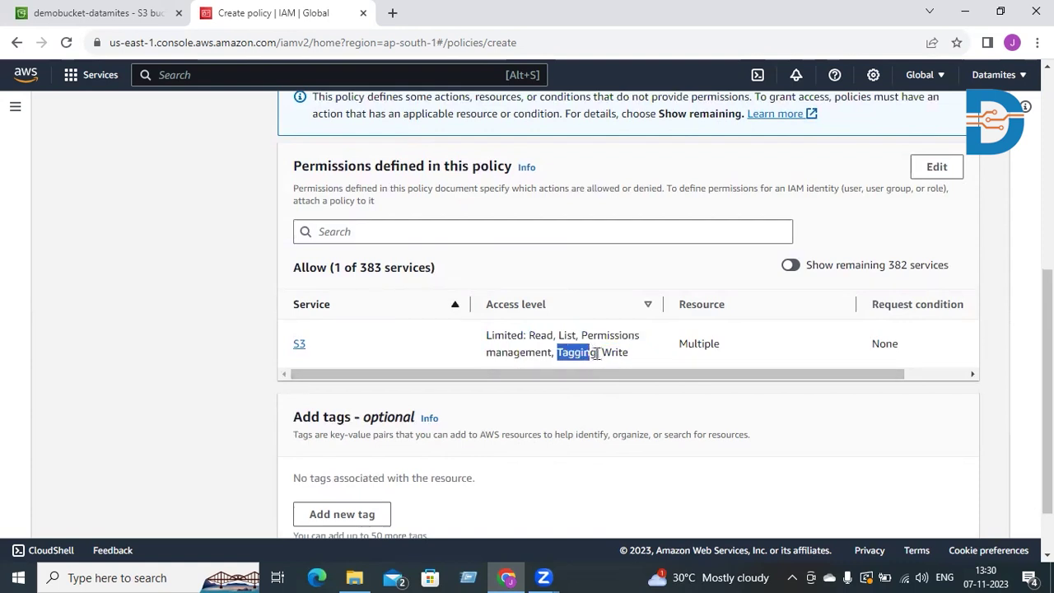
pyautogui.moveTo(601, 353); pyautogui.dragTo(631, 354)
pyautogui.click(645, 356)
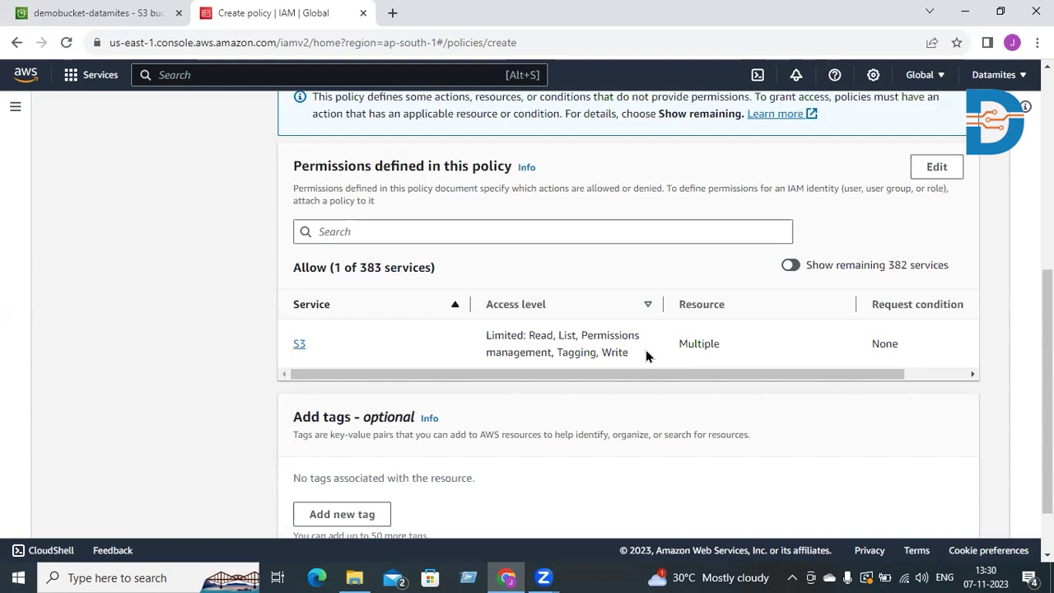
# Step: Finish reviewing the permissions summary and create the policy without adding any tags
pyautogui.scroll(-1, 645, 349)
pyautogui.moveTo(484, 264); pyautogui.dragTo(556, 266)
pyautogui.click(573, 270)
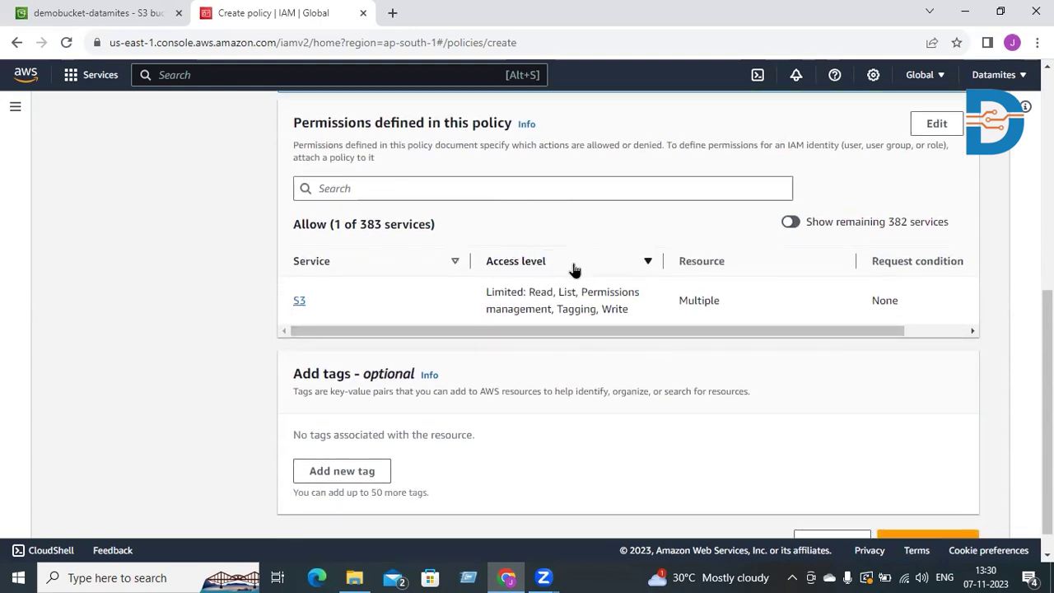
pyautogui.scroll(-1, 574, 271)
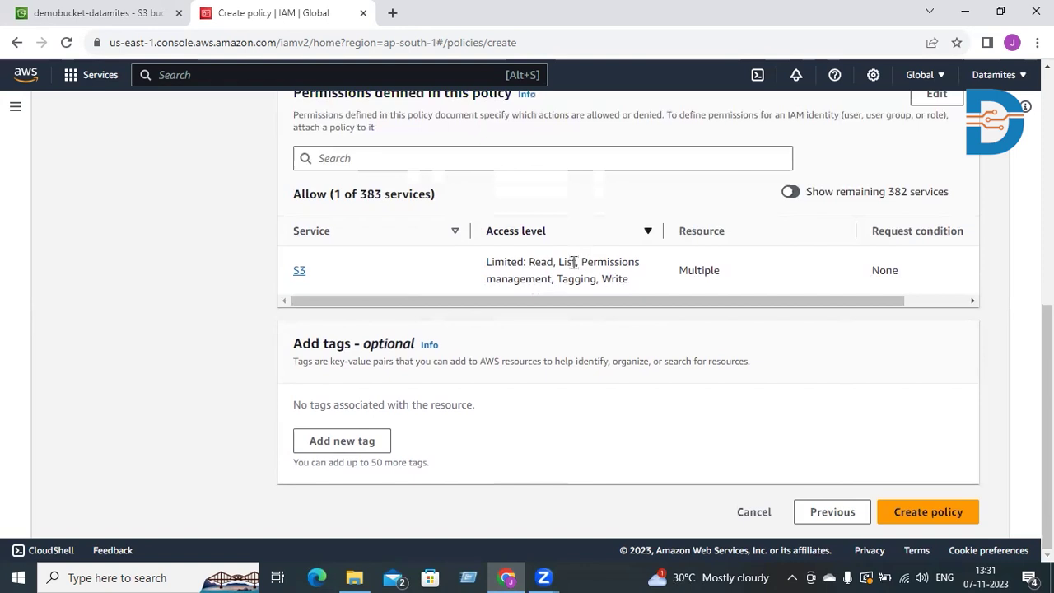
pyautogui.click(934, 512)
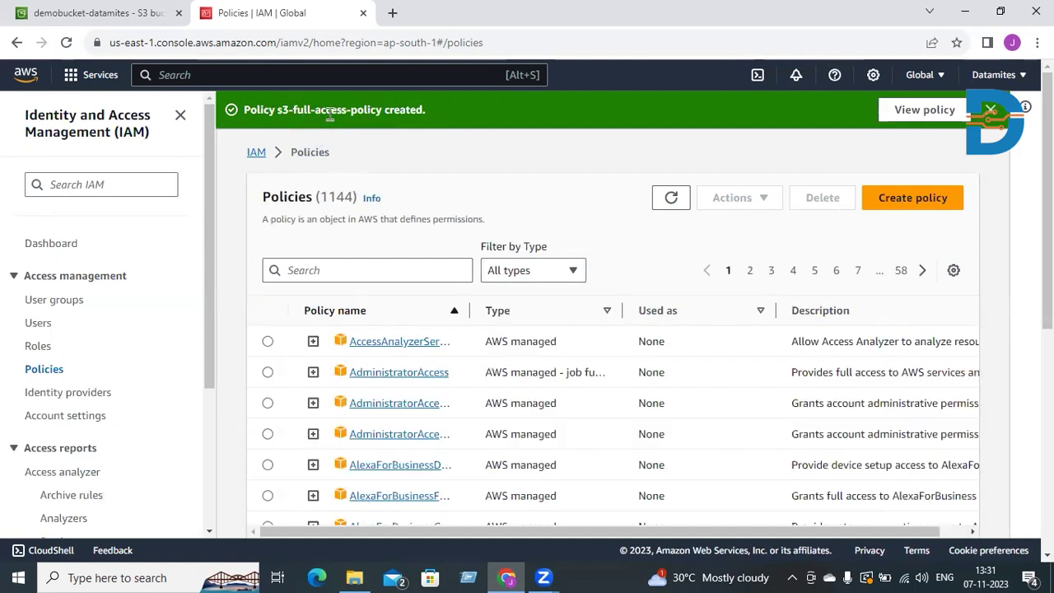
# Step: Search the policies for "s3-full" and open the details of s3-full-access-policy
pyautogui.click(303, 272)
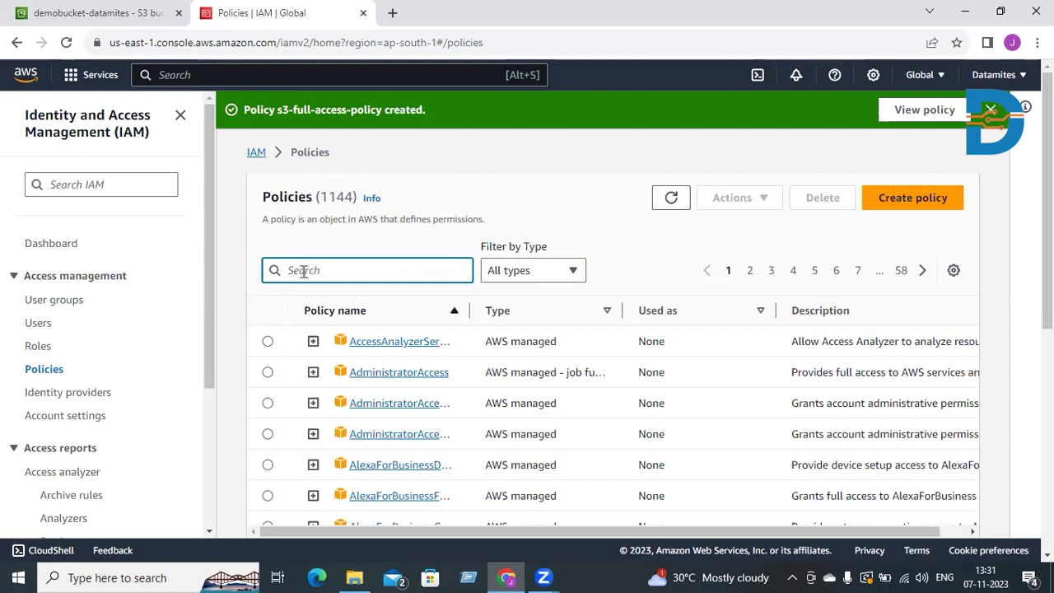
pyautogui.write('s3-full')
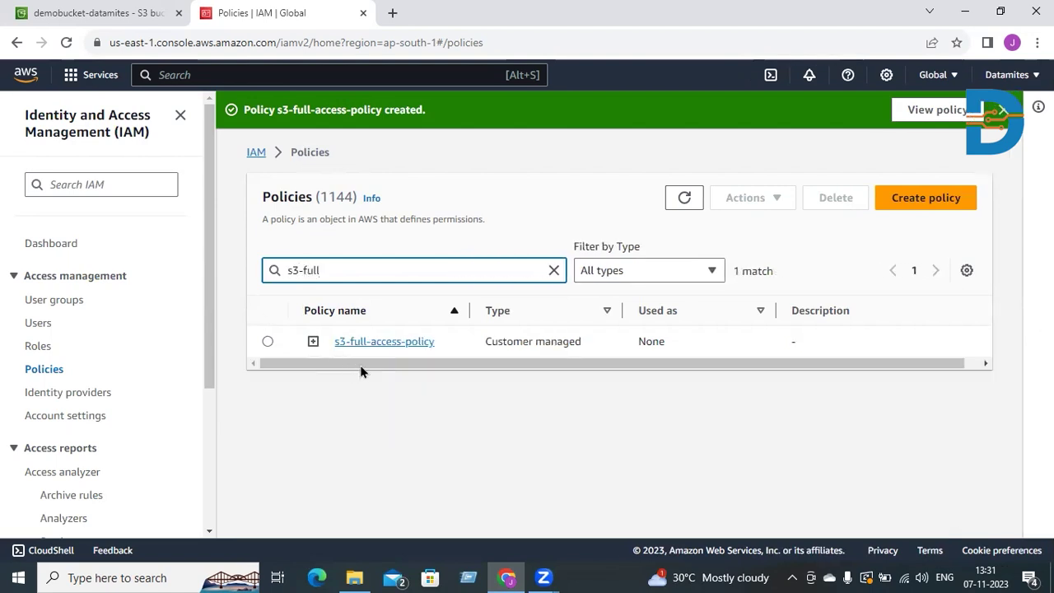
pyautogui.click(390, 344)
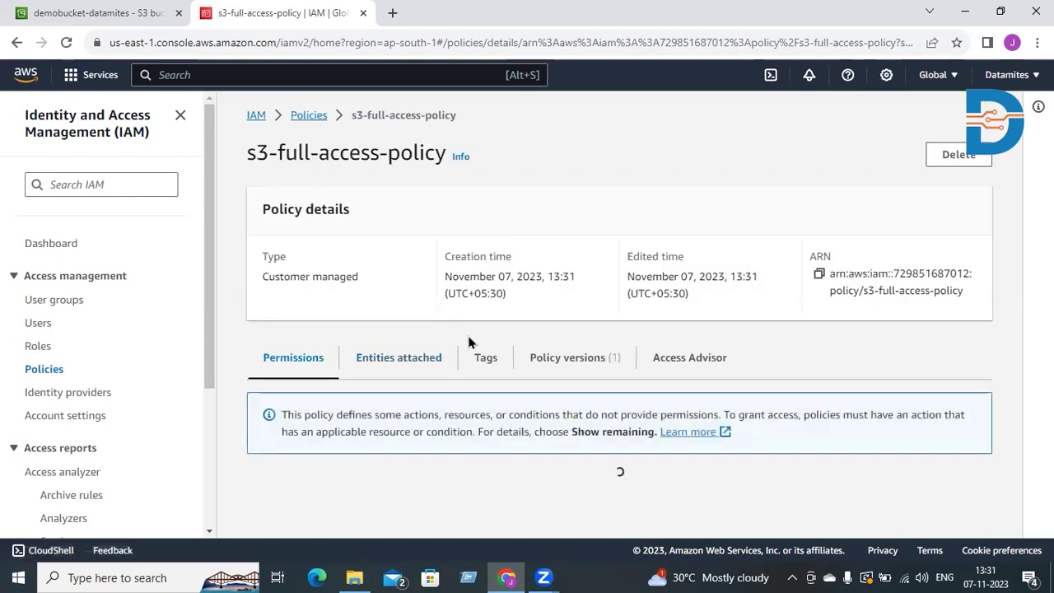